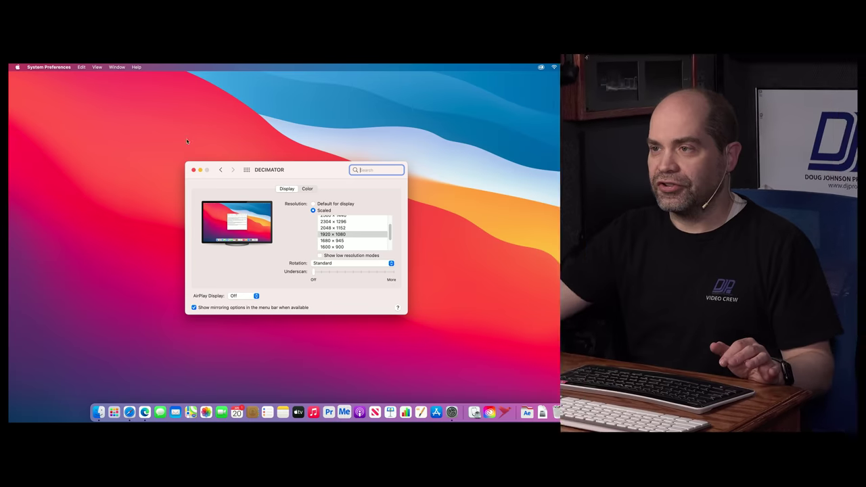
Return to all preference panes, open General, and move its window up and right.
{"action": "left_click", "coordinate": [216, 170]}
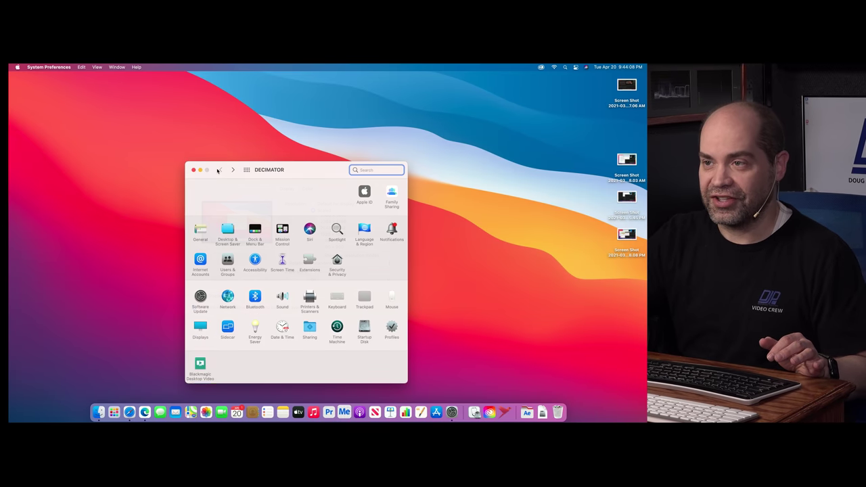
{"action": "left_click", "coordinate": [203, 230]}
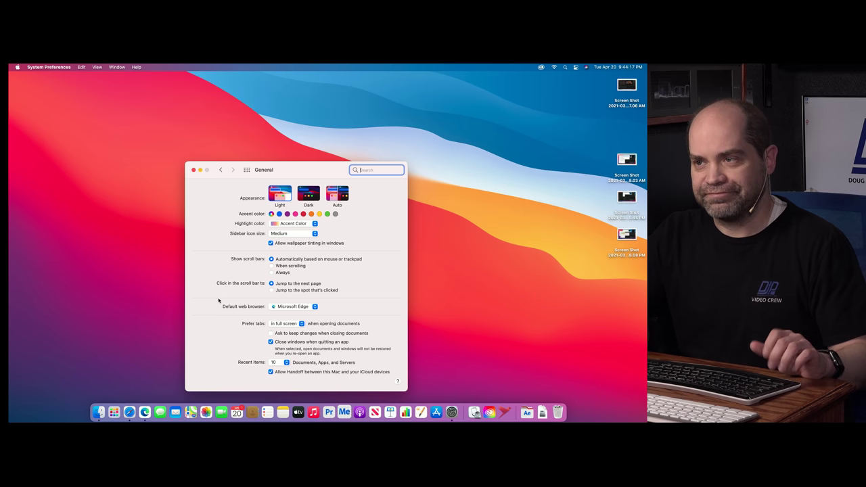
{"action": "left_click_drag", "start_coordinate": [289, 173], "coordinate": [323, 139]}
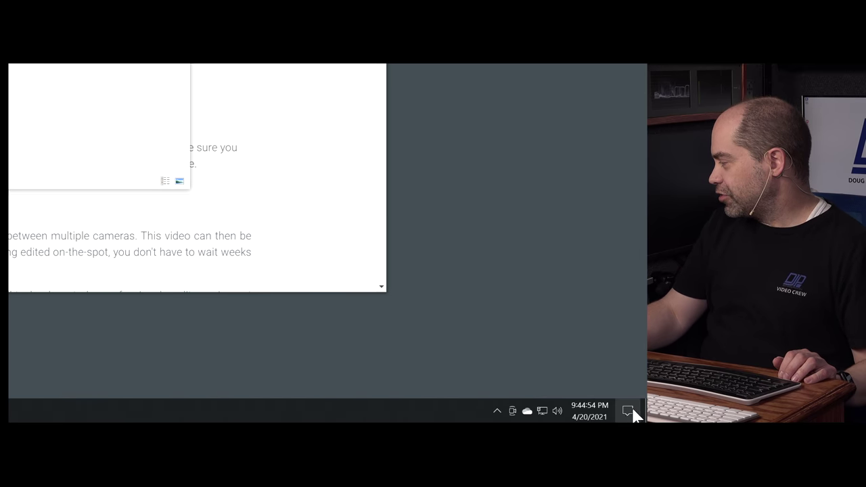
Expand the Action Center quick actions and set Focus assist to Priority only.
{"action": "left_click", "coordinate": [629, 410]}
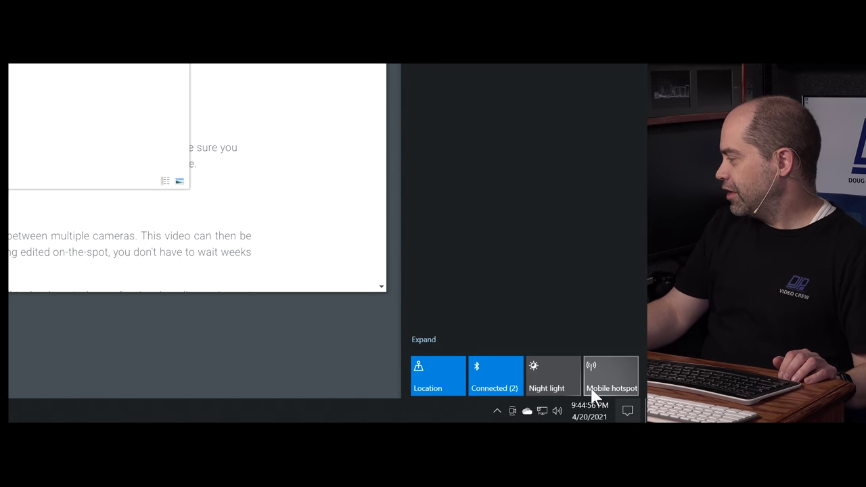
{"action": "left_click", "coordinate": [417, 340]}
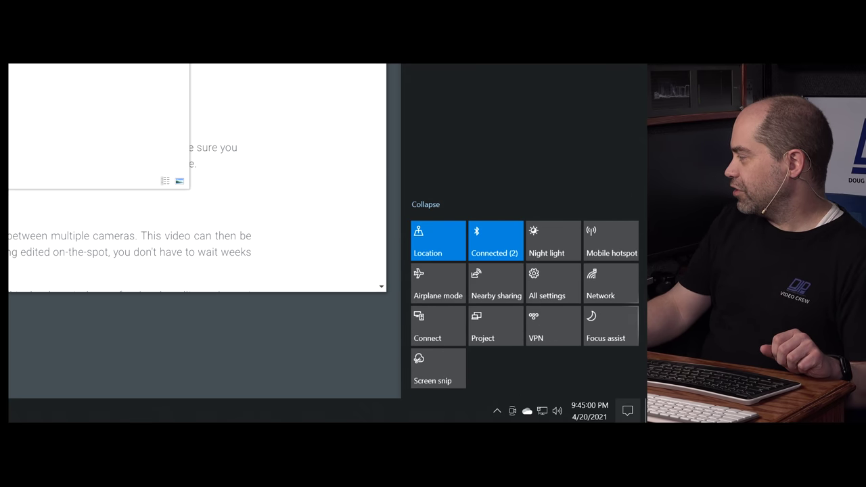
{"action": "left_click", "coordinate": [608, 321]}
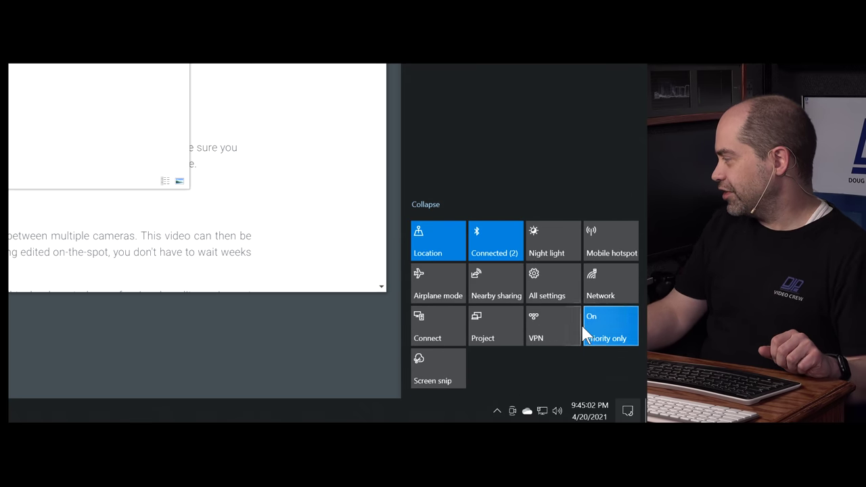
{"action": "left_click", "coordinate": [254, 330]}
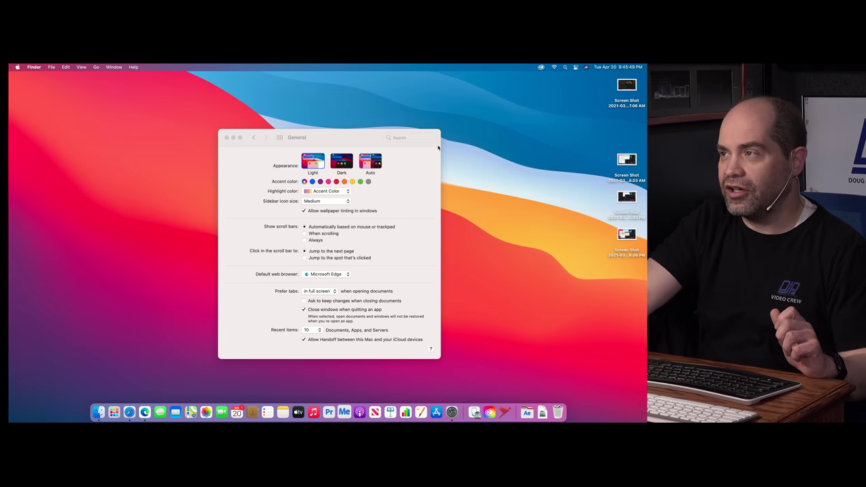
Set Do Not Disturb to Until Tomorrow from the Control Center, then close it.
{"action": "left_click", "coordinate": [575, 67]}
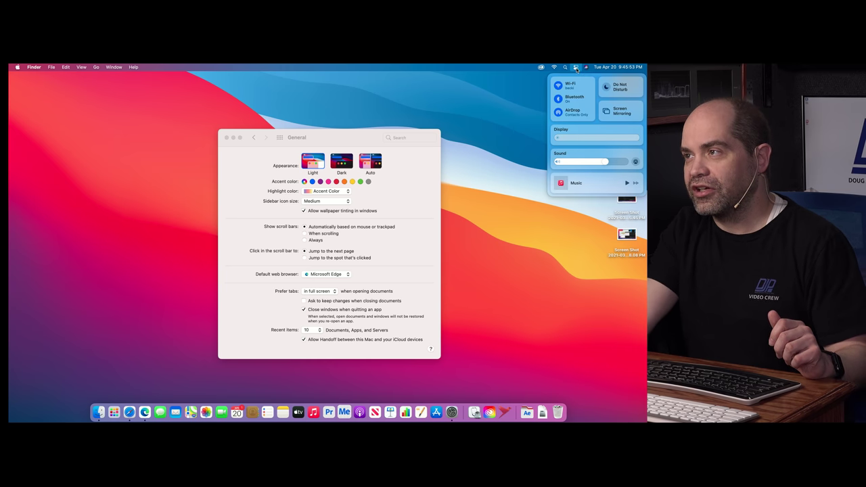
{"action": "left_click", "coordinate": [617, 92]}
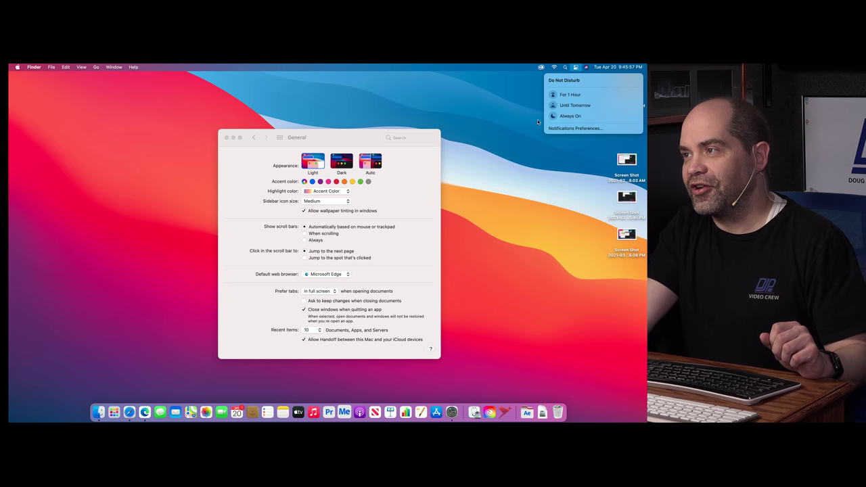
{"action": "left_click", "coordinate": [572, 107]}
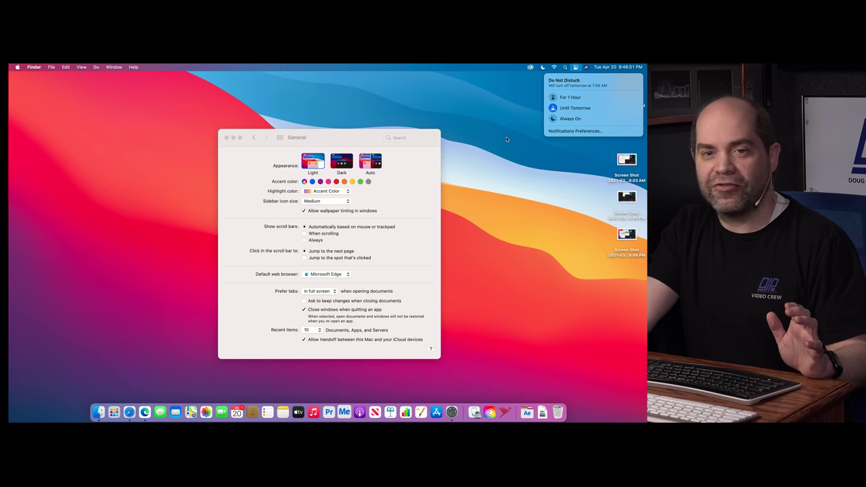
{"action": "left_click", "coordinate": [506, 138]}
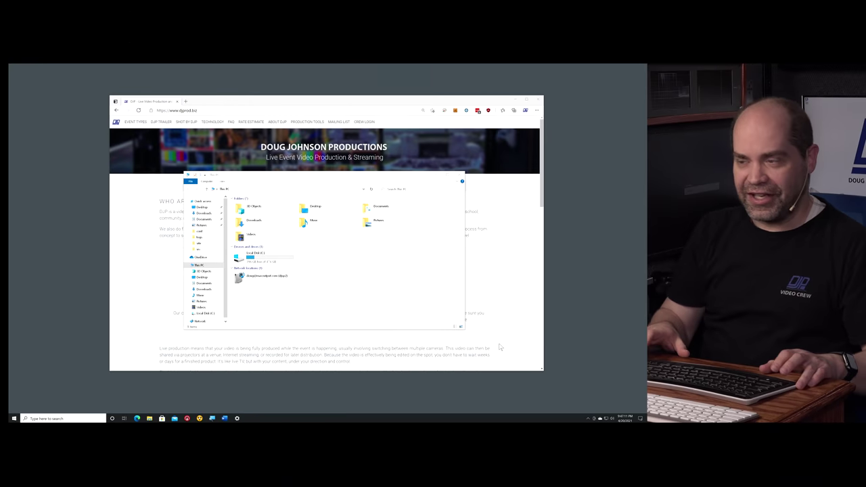
Search Start for 'user account control' and open Change User Account Control settings.
{"action": "key", "text": "super"}
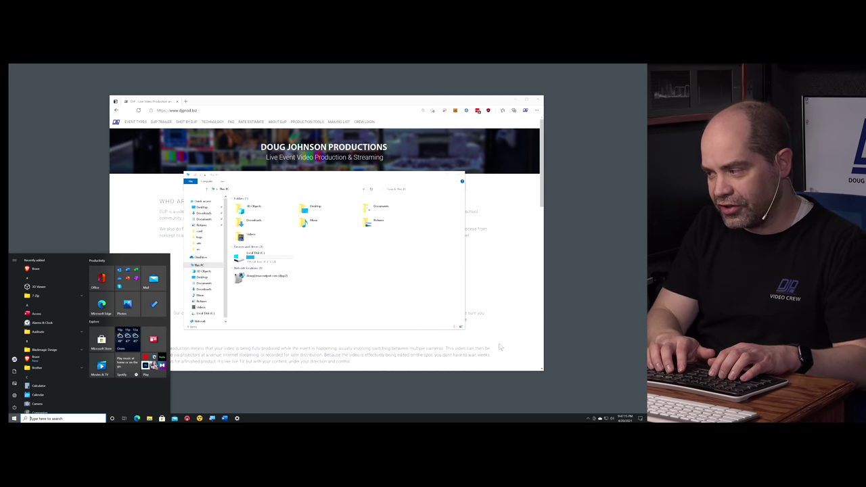
{"action": "type", "text": "us"}
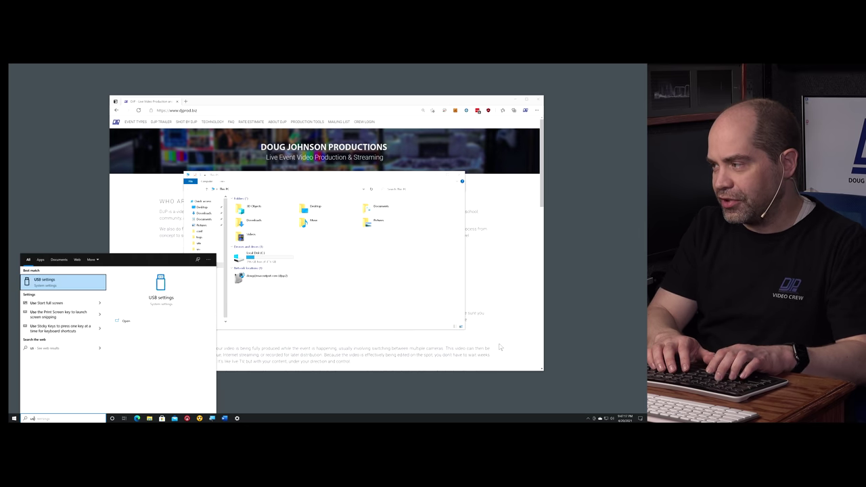
{"action": "type", "text": "era"}
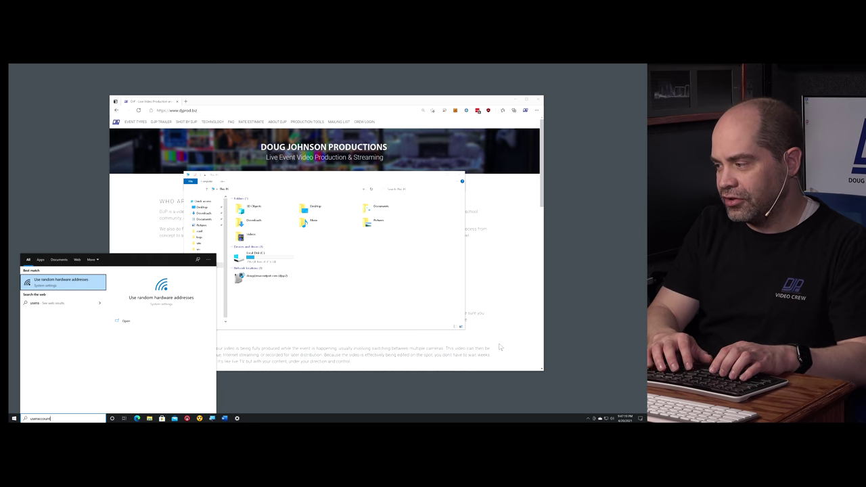
{"action": "type", "text": "cc"}
{"action": "key", "text": "BackSpace"}
{"action": "key", "text": "BackSpace"}
{"action": "key", "text": "BackSpace"}
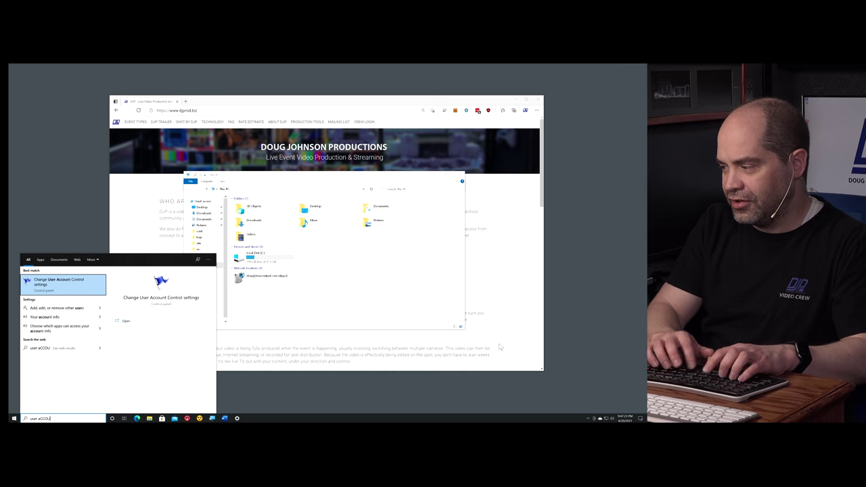
{"action": "type", "text": "ccounts"}
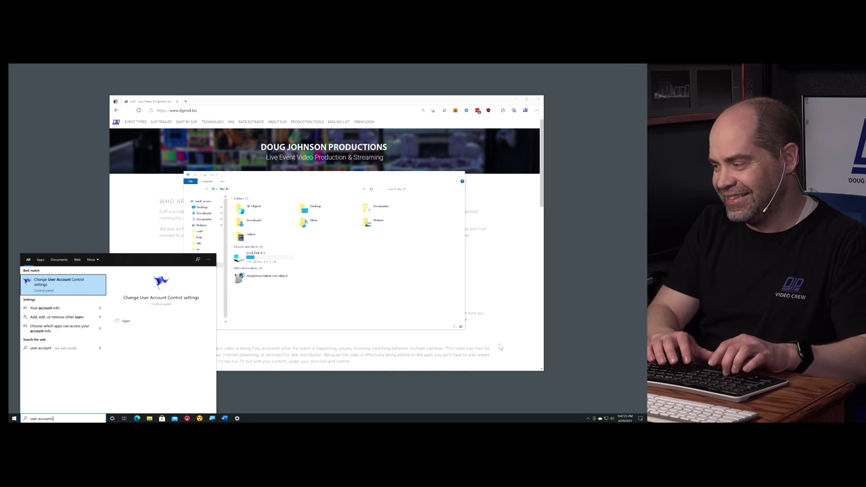
{"action": "key", "text": "BackSpace"}
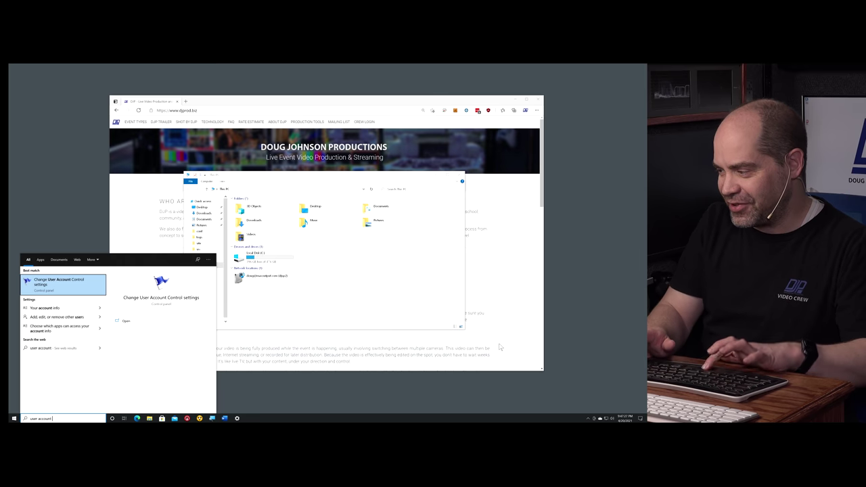
{"action": "type", "text": "control"}
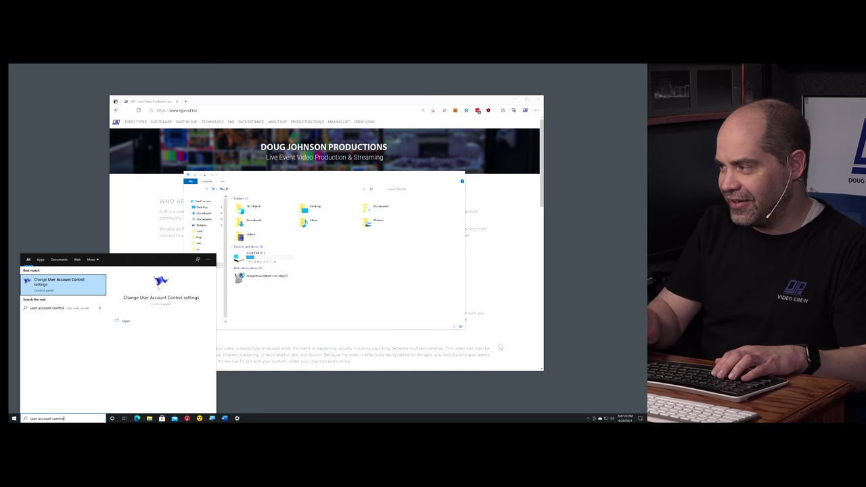
{"action": "key", "text": "Return"}
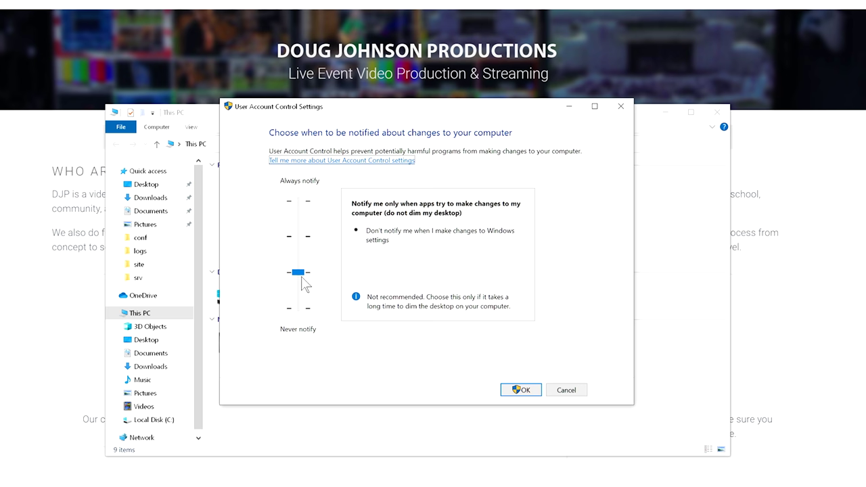
Set UAC to the third notch, 'do not dim my desktop', and confirm the change.
{"action": "left_click_drag", "start_coordinate": [303, 272], "coordinate": [304, 255]}
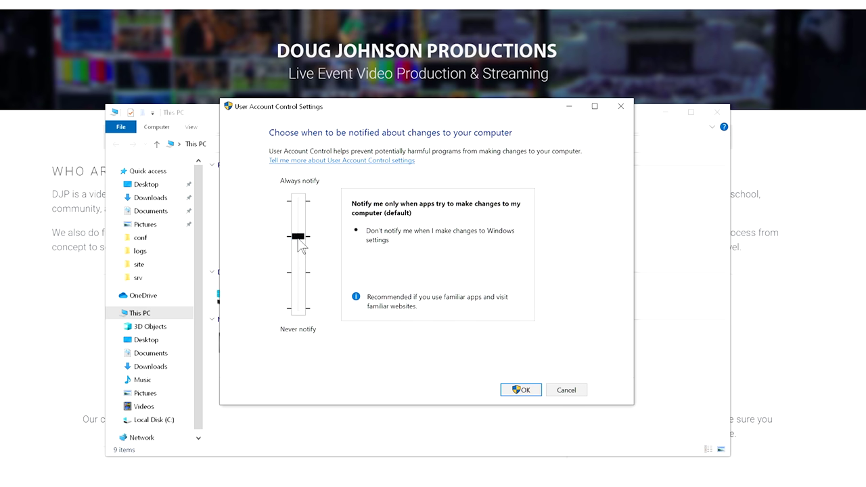
{"action": "left_click_drag", "start_coordinate": [298, 249], "coordinate": [296, 264]}
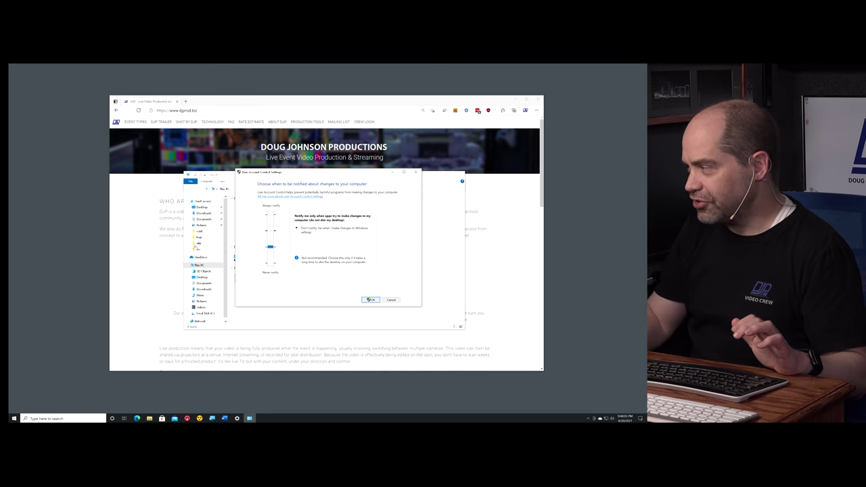
{"action": "left_click", "coordinate": [371, 300]}
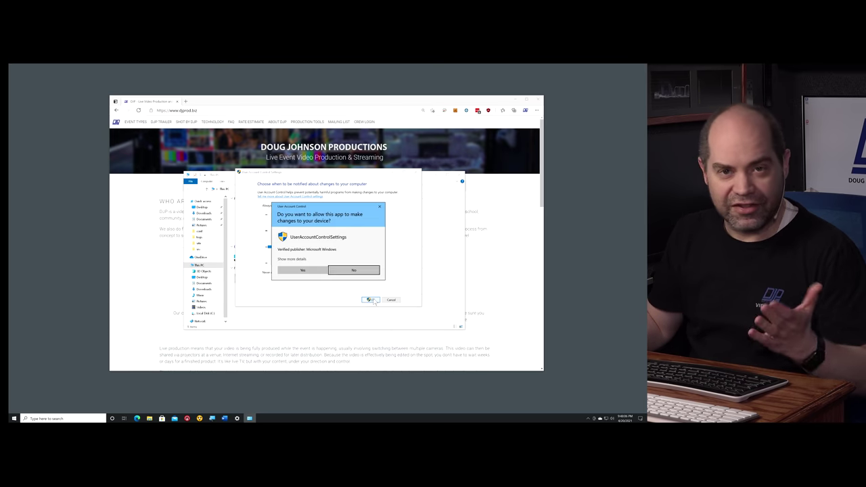
{"action": "left_click", "coordinate": [309, 270]}
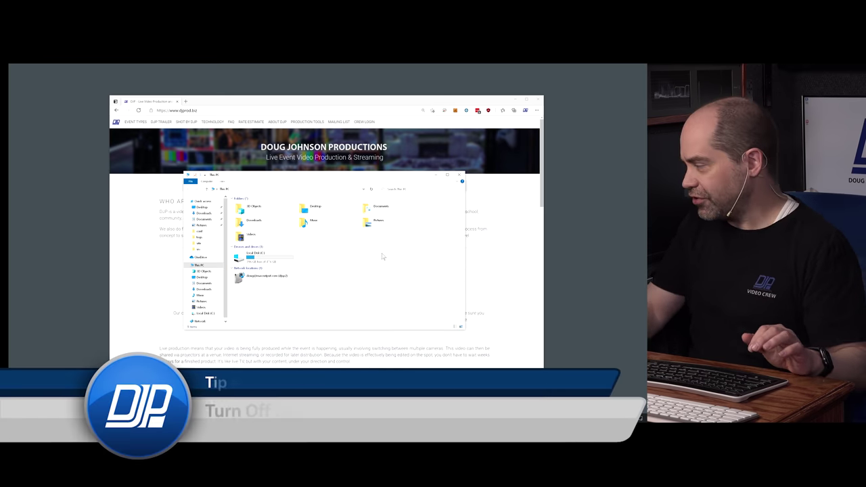
Bring up the taskbar's shortcut menu from an empty taskbar area.
{"action": "mouse_move", "coordinate": [644, 421]}
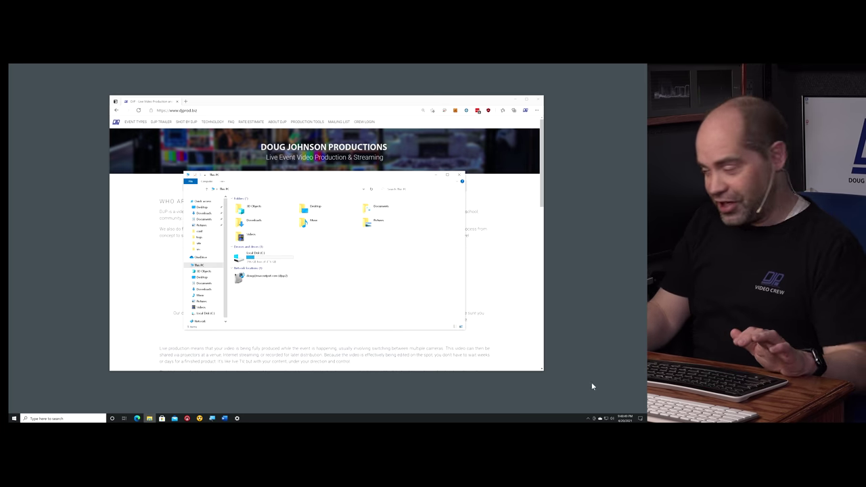
{"action": "right_click", "coordinate": [532, 418]}
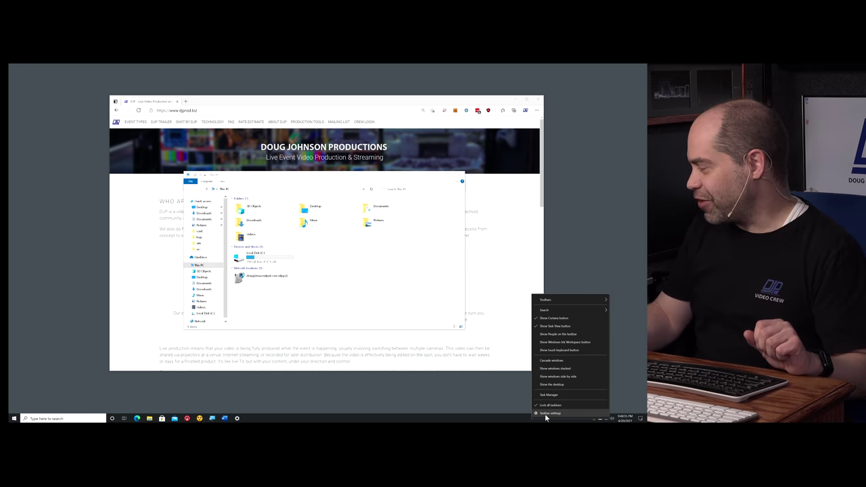
Switch 'Use Peek to preview the desktop' Off in Taskbar settings and close the window.
{"action": "left_click", "coordinate": [545, 413]}
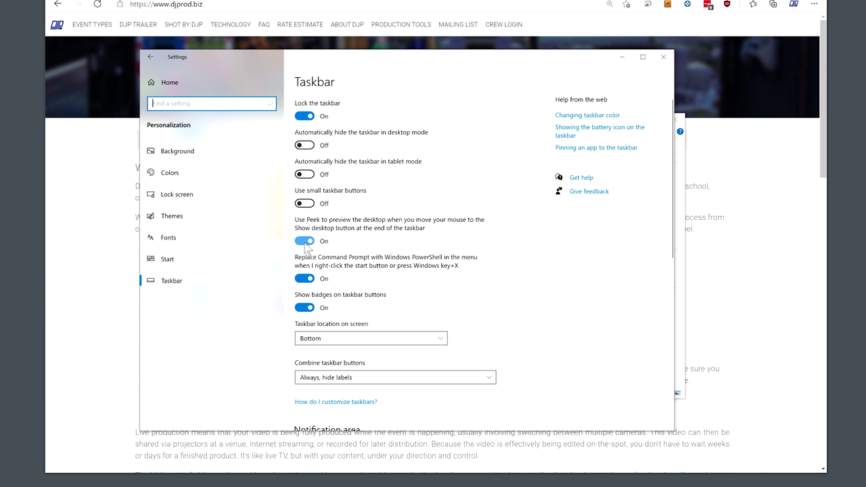
{"action": "left_click", "coordinate": [306, 242]}
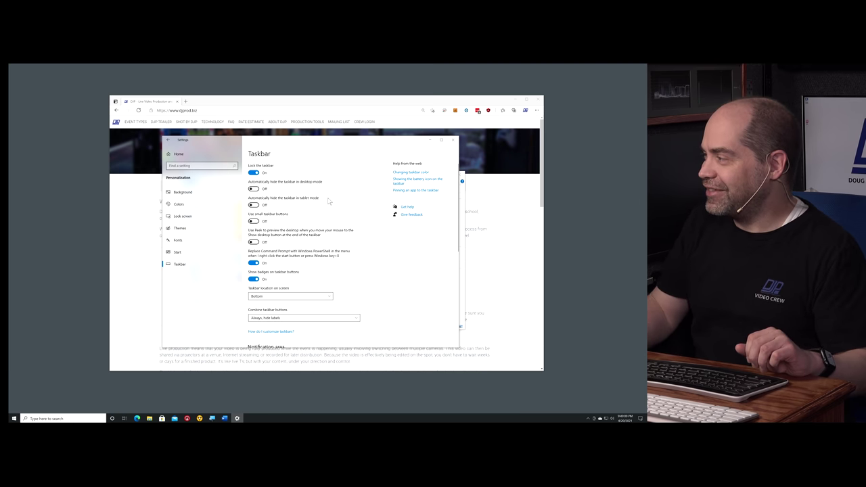
{"action": "left_click", "coordinate": [453, 140]}
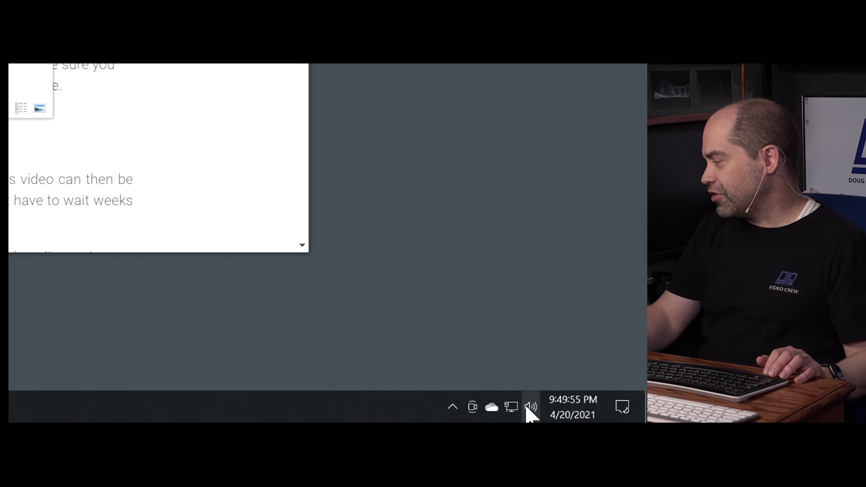
Choose DVS Transmit 1-2 (Dante Virtual Soundcard) as the playback device in the volume flyout.
{"action": "left_click", "coordinate": [532, 409]}
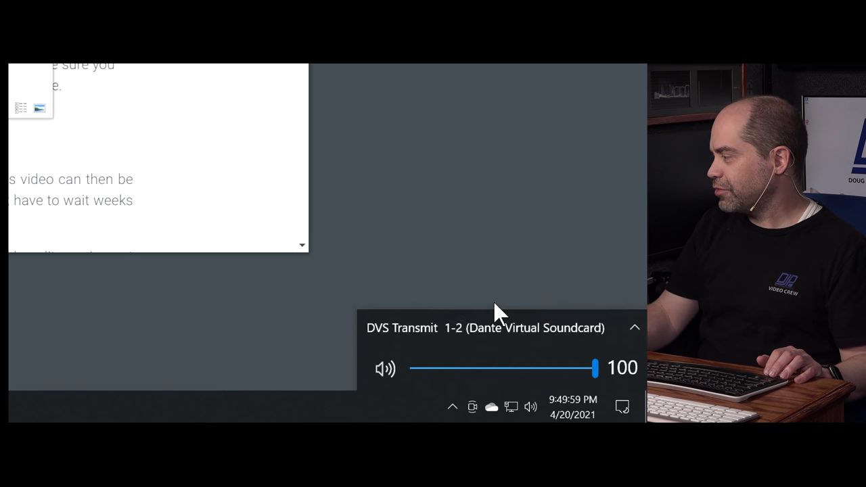
{"action": "left_click", "coordinate": [504, 335]}
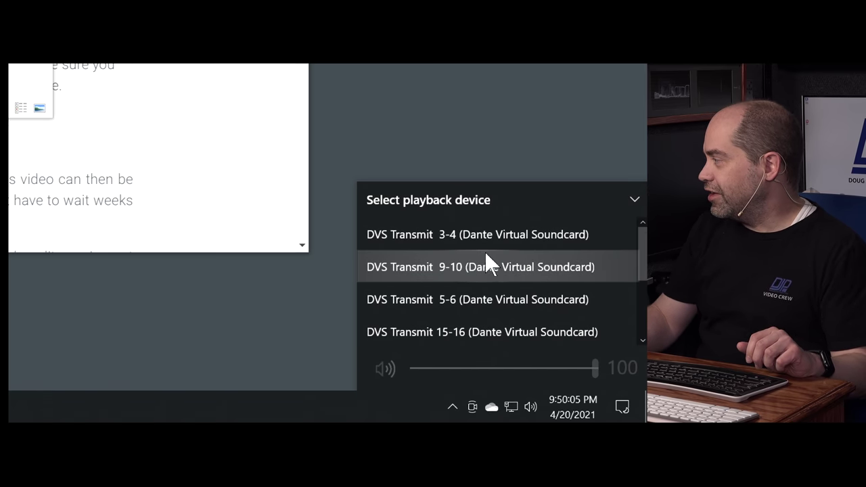
{"action": "scroll", "coordinate": [522, 287], "scroll_direction": "down", "scroll_amount": 3}
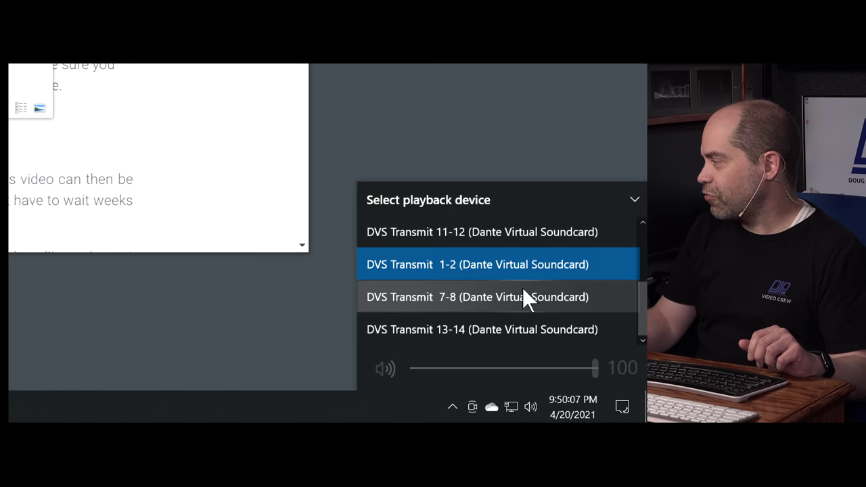
{"action": "left_click", "coordinate": [465, 261]}
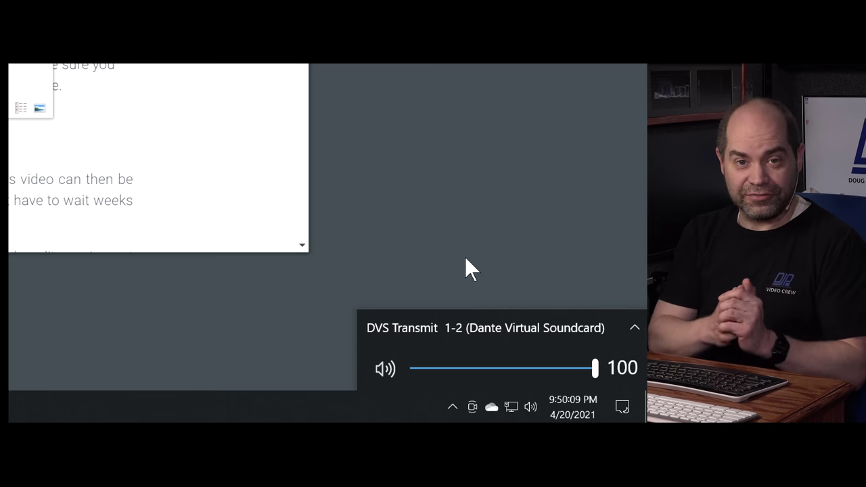
{"action": "left_click", "coordinate": [465, 269]}
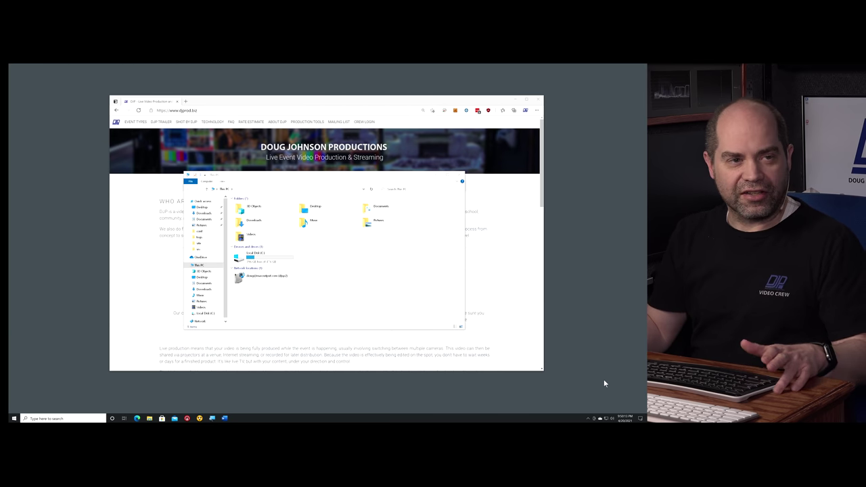
Switch to the Mac and show the Sound pane's Output tab.
{"action": "key", "text": "Scroll_Lock"}
{"action": "key", "text": "Scroll_Lock"}
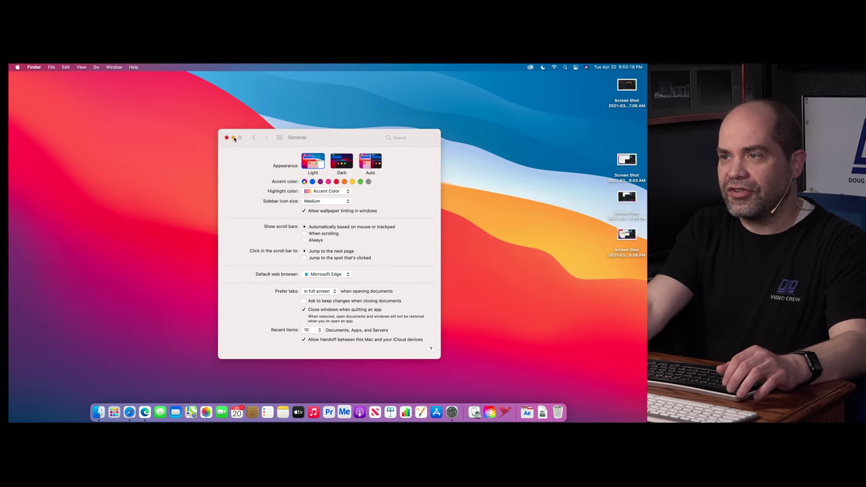
{"action": "left_click", "coordinate": [253, 138]}
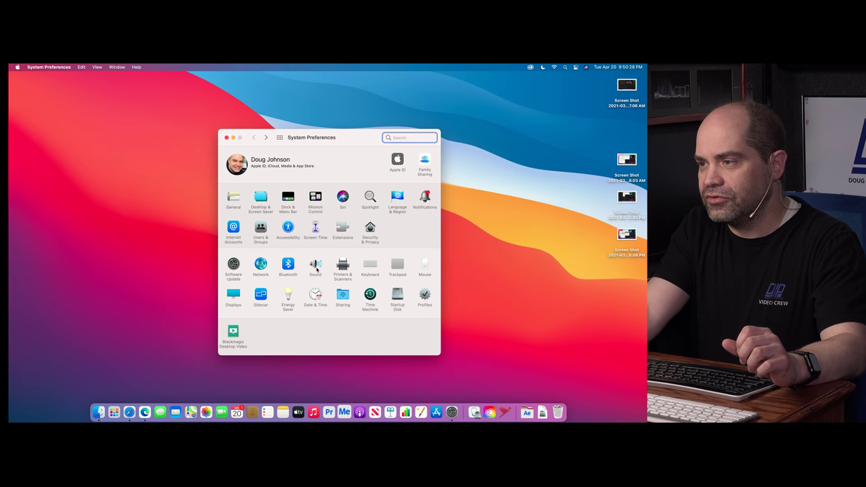
{"action": "left_click", "coordinate": [316, 266]}
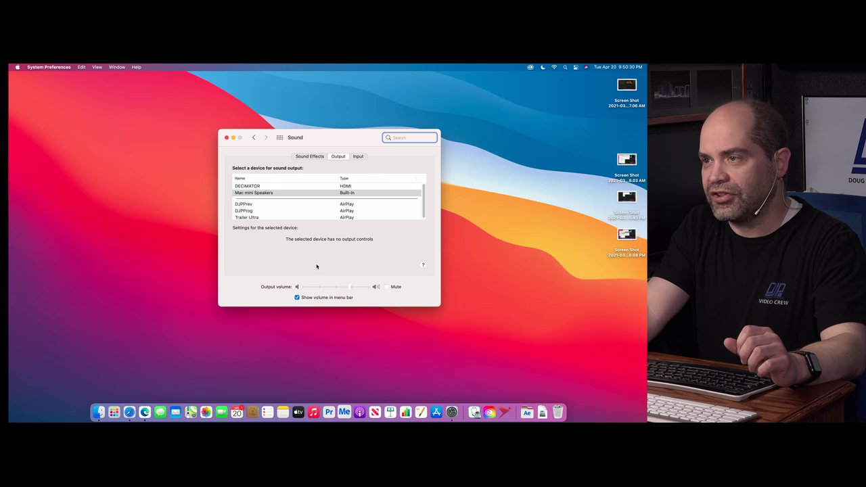
{"action": "left_click", "coordinate": [341, 157]}
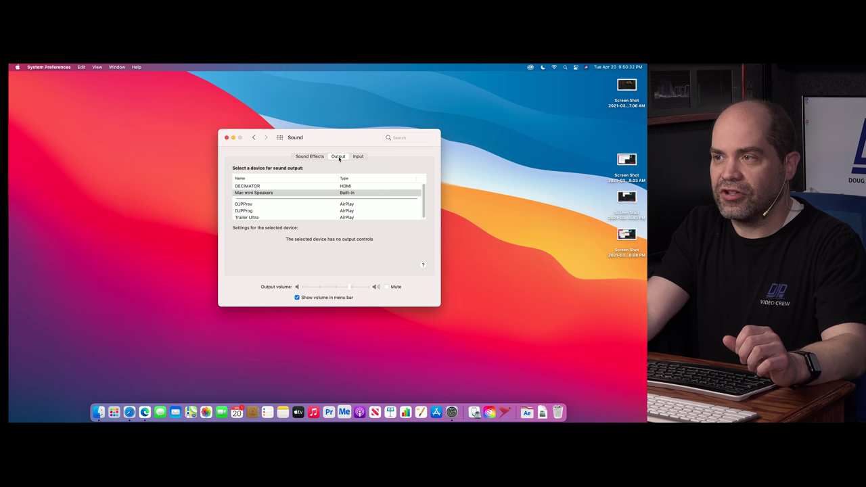
{"action": "scroll", "coordinate": [327, 197], "scroll_direction": "down", "scroll_amount": 1}
{"action": "scroll", "coordinate": [327, 196], "scroll_direction": "up", "scroll_amount": 1}
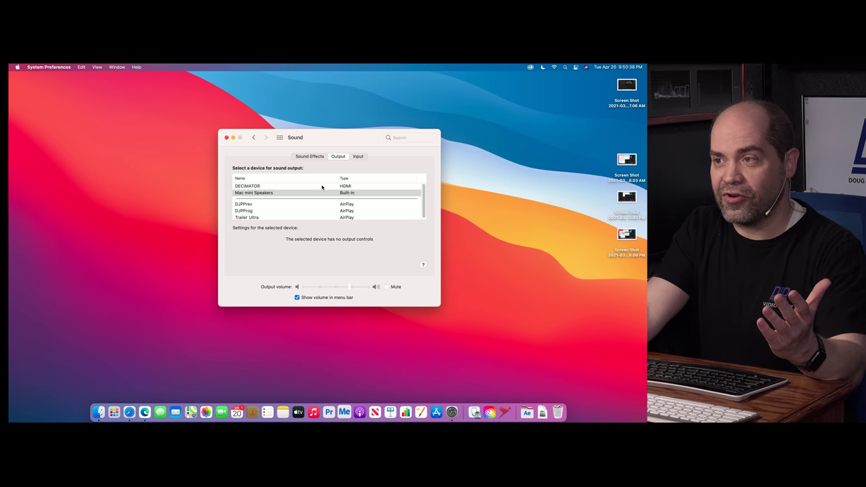
Select DECIMATOR (HDMI) in the Sound Output device list.
{"action": "left_click", "coordinate": [322, 187]}
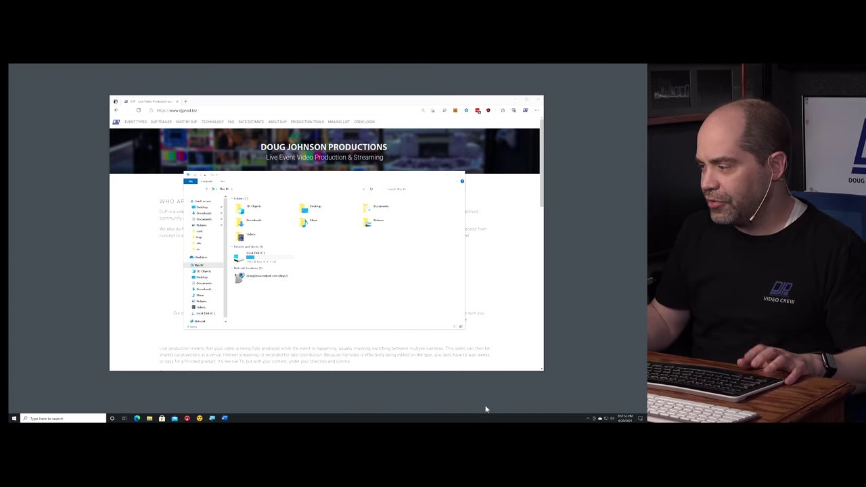
Search Windows for 'sleep' and open the Power & sleep settings.
{"action": "key", "text": "super"}
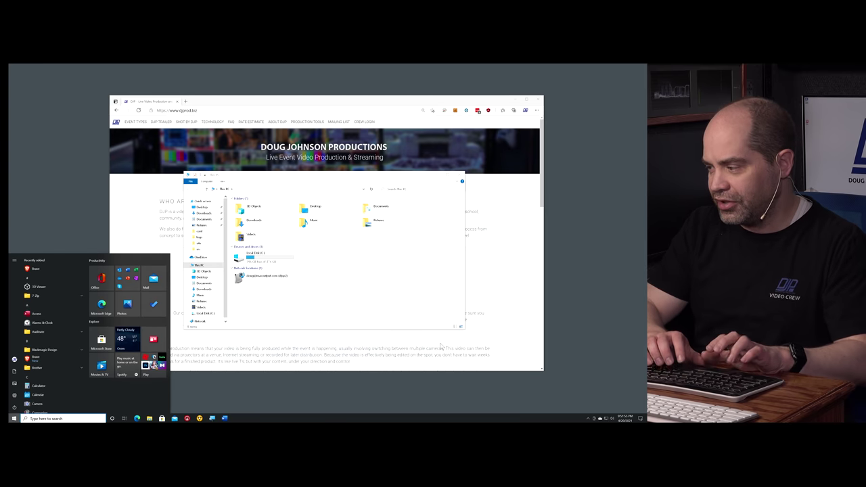
{"action": "type", "text": "sleep"}
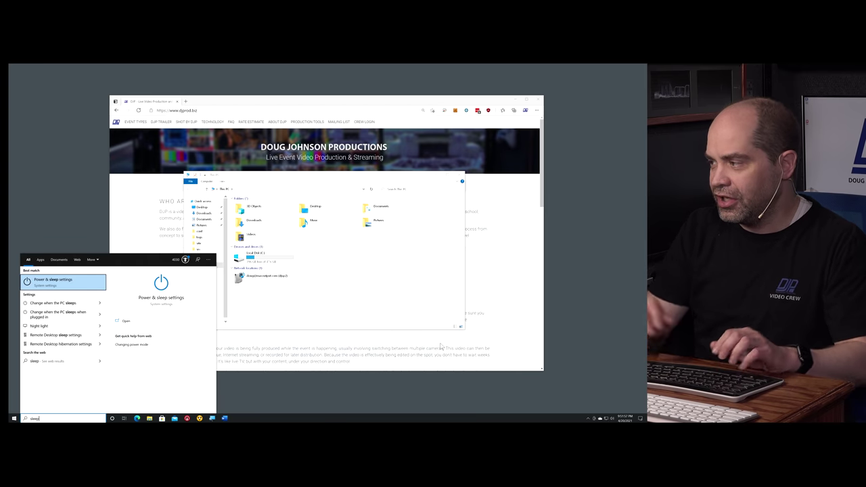
{"action": "left_click", "coordinate": [75, 281]}
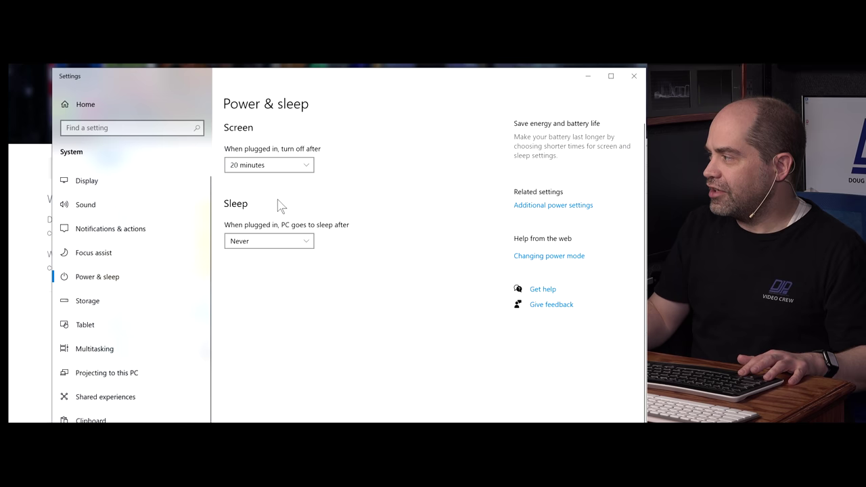
Set both PC sleep and screen turn-off to Never when plugged in.
{"action": "left_click", "coordinate": [307, 244]}
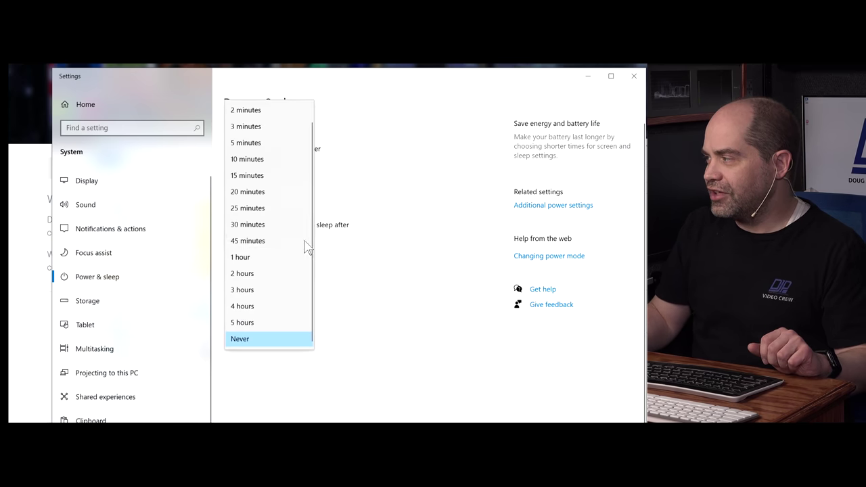
{"action": "left_click", "coordinate": [252, 341]}
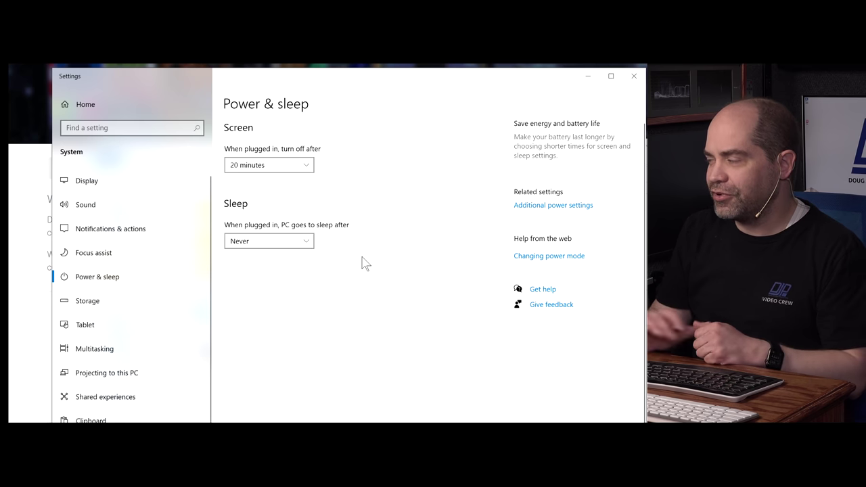
{"action": "left_click", "coordinate": [263, 173]}
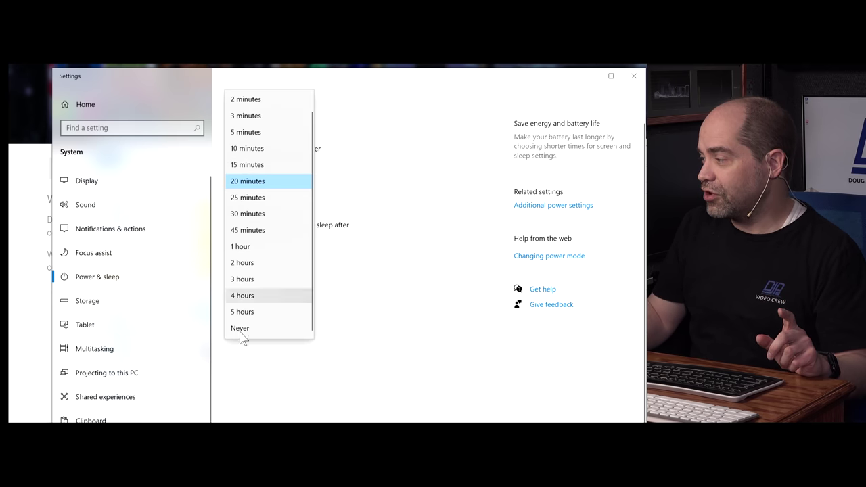
{"action": "left_click", "coordinate": [260, 330]}
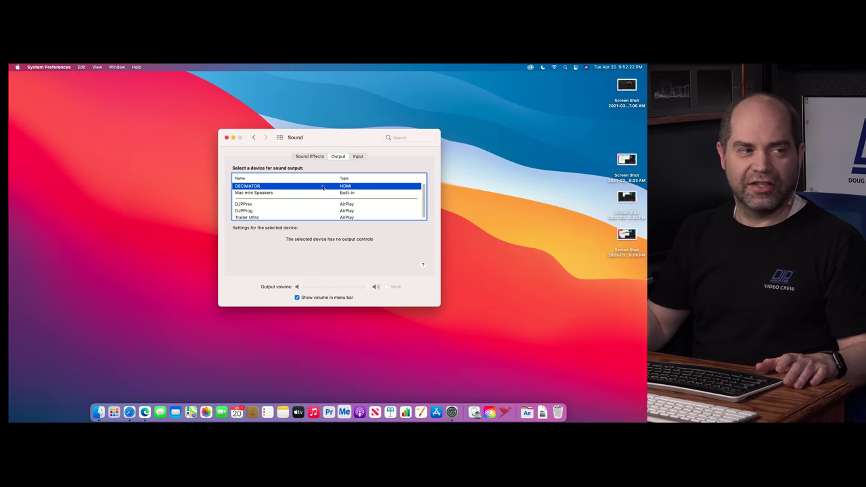
Go back from the Sound pane to the main System Preferences grid.
{"action": "left_click", "coordinate": [254, 139]}
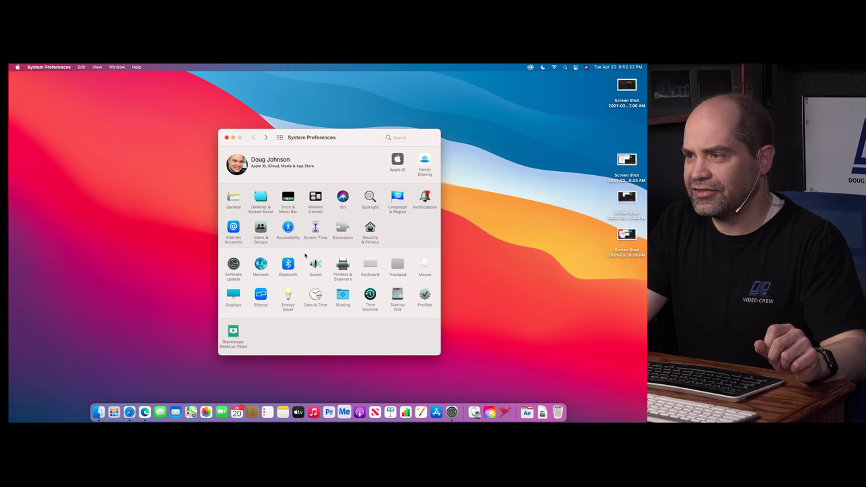
In Energy Saver, set 'Turn display off after' to Never.
{"action": "left_click", "coordinate": [288, 296]}
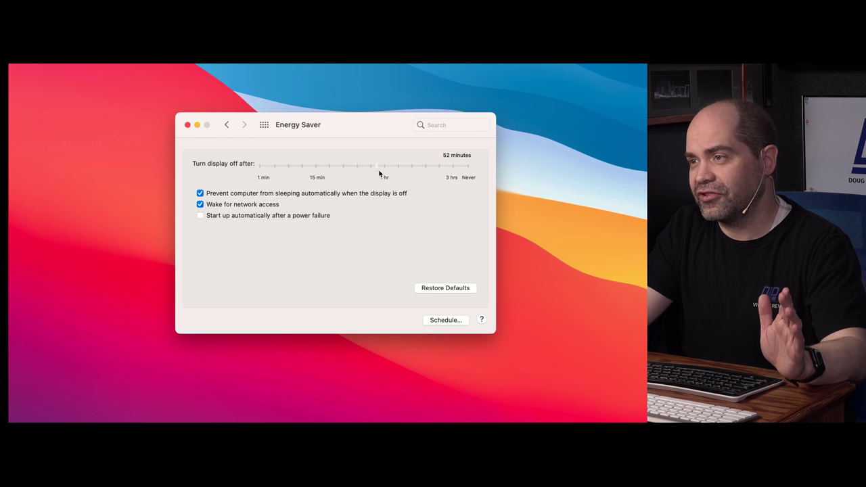
{"action": "left_click_drag", "start_coordinate": [472, 175], "coordinate": [472, 176]}
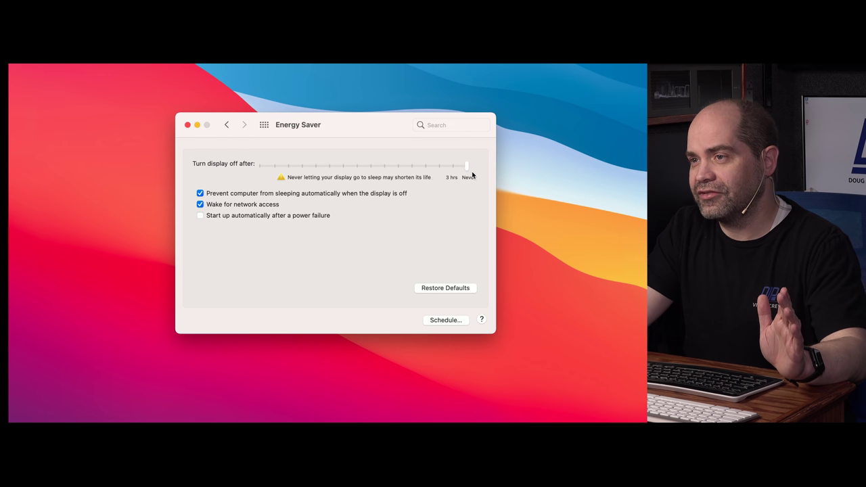